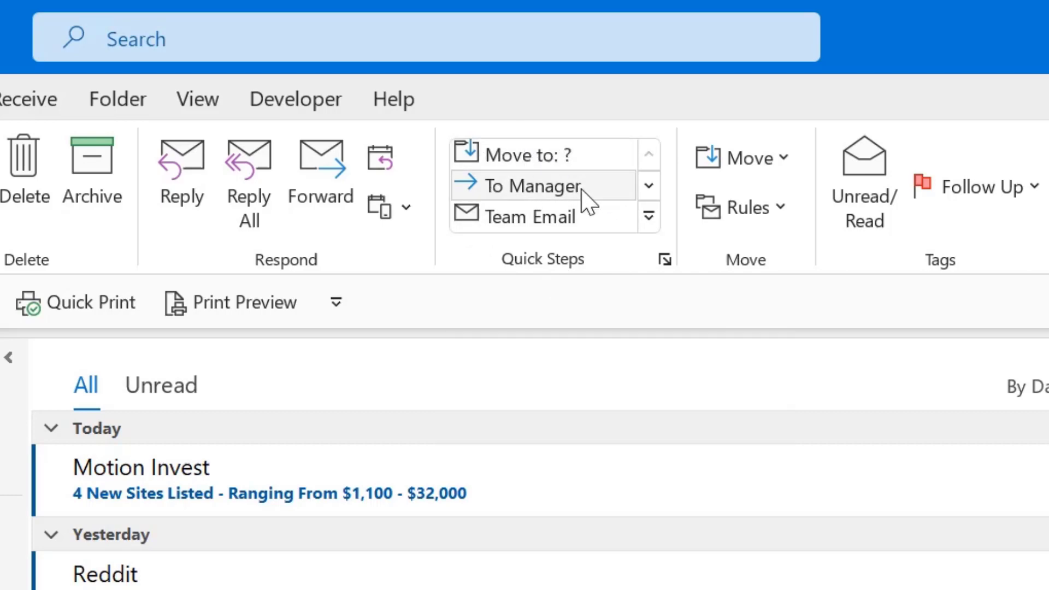
- Expand the full Quick Steps list, close it, then expand it again
click(651, 217)
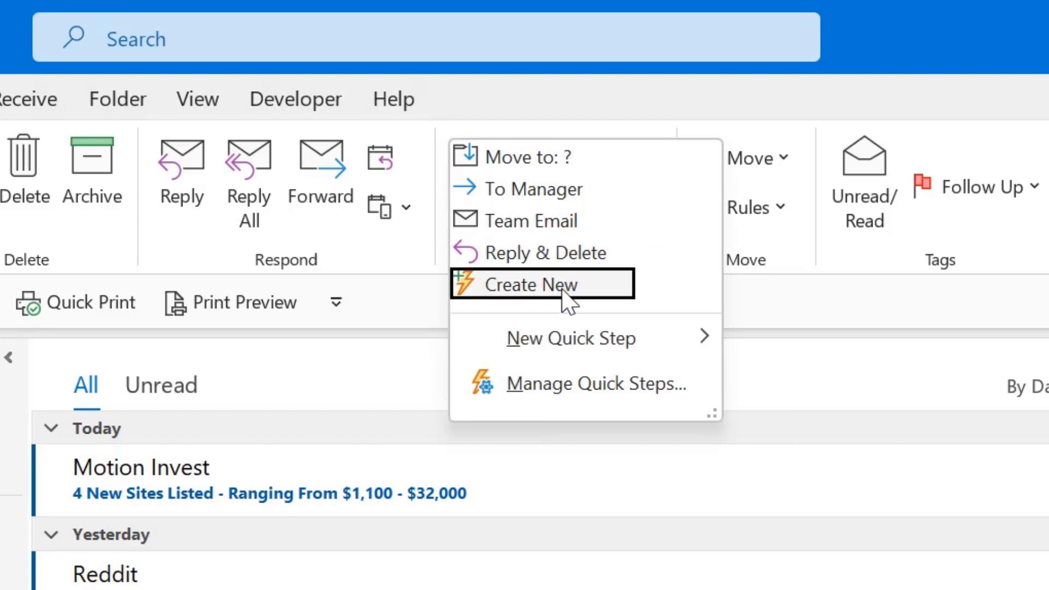
click(917, 13)
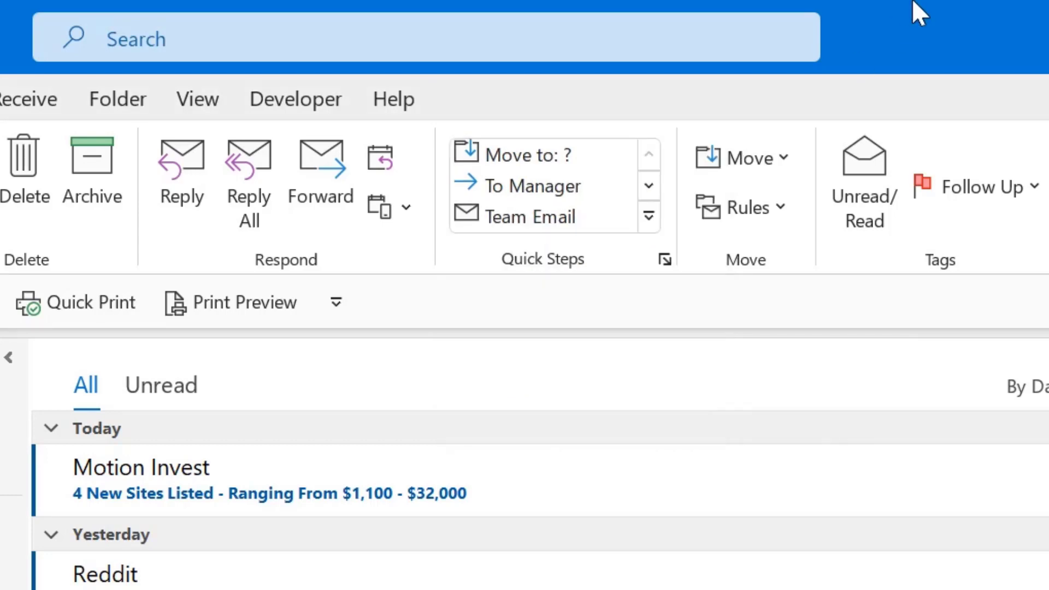
click(649, 217)
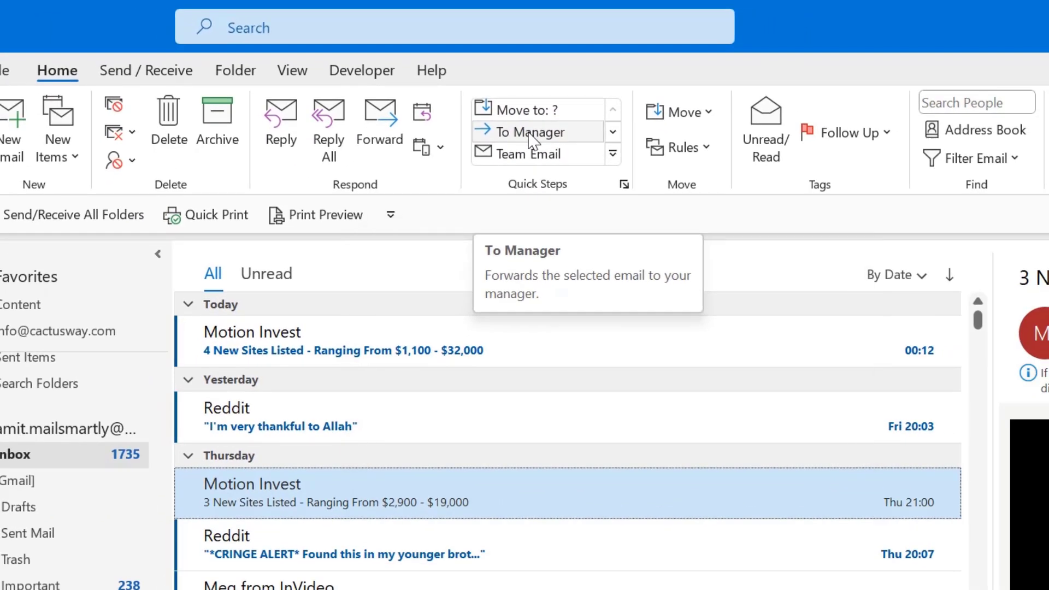
- Start First Time Setup for To Manager, move the dialog higher, and focus the To field
click(534, 194)
drag(533, 244, 395, 170)
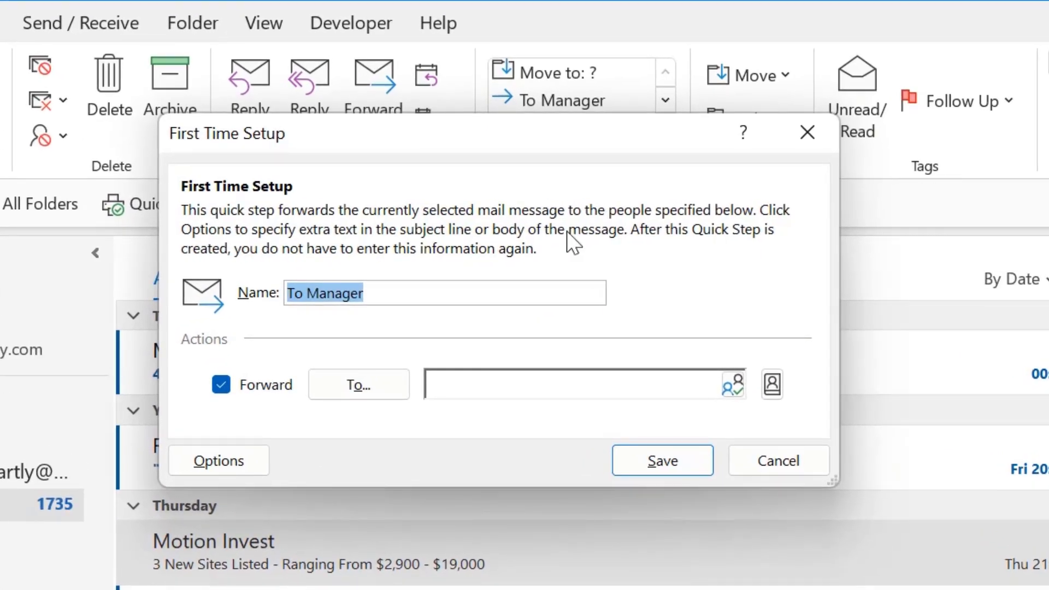
drag(550, 116, 542, 62)
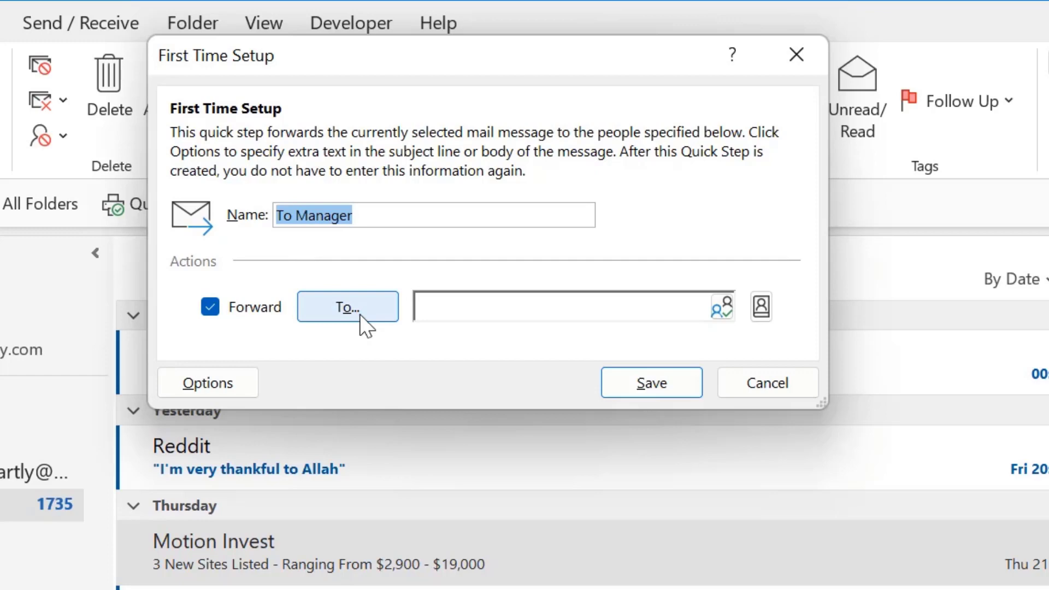
click(484, 307)
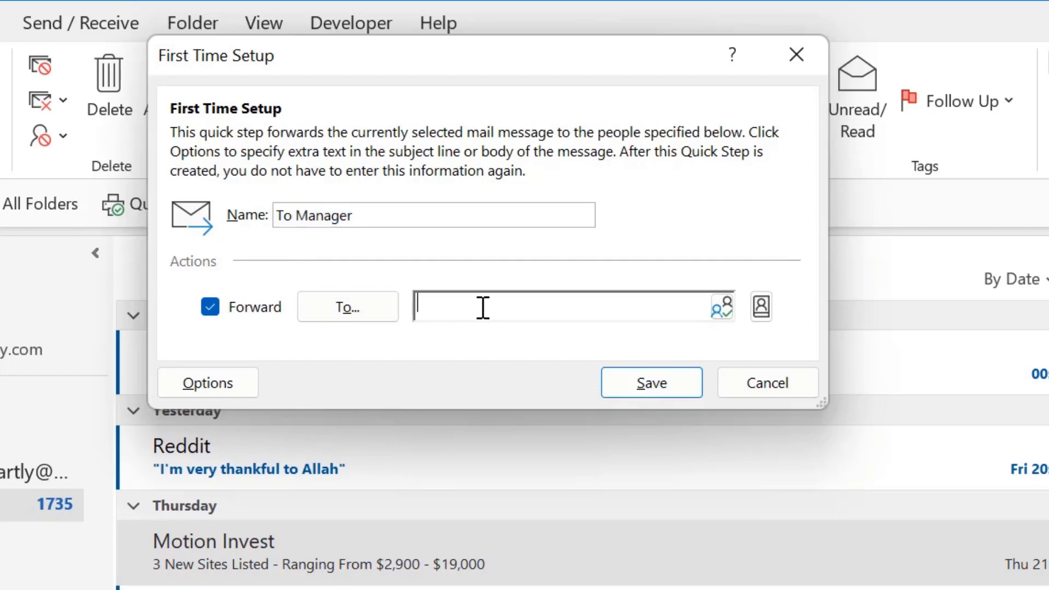
- Browse the address book's contact lists, then close it without choosing anyone
click(359, 311)
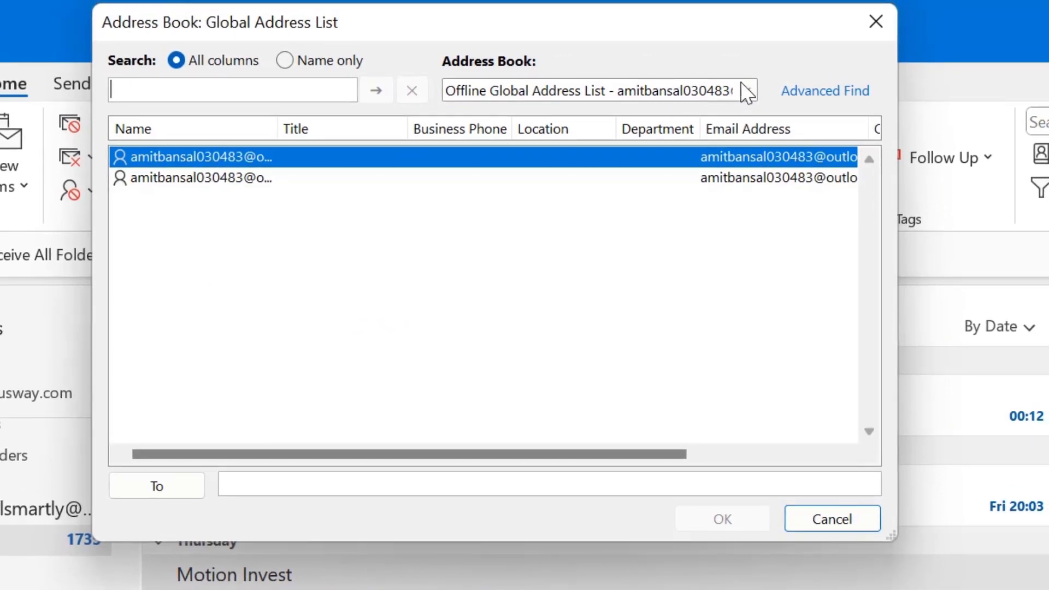
click(748, 90)
click(492, 129)
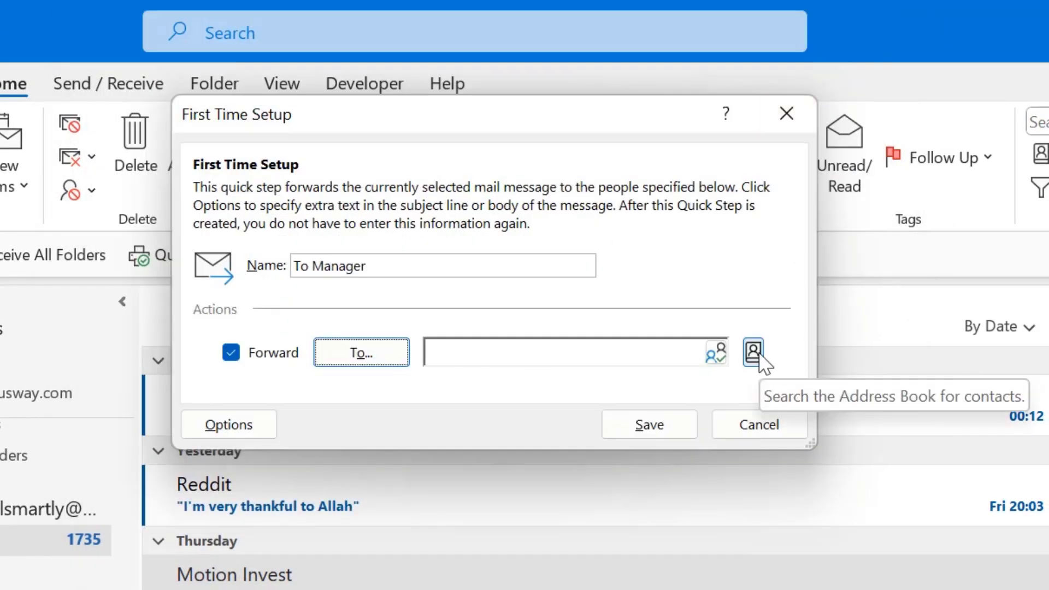
click(753, 352)
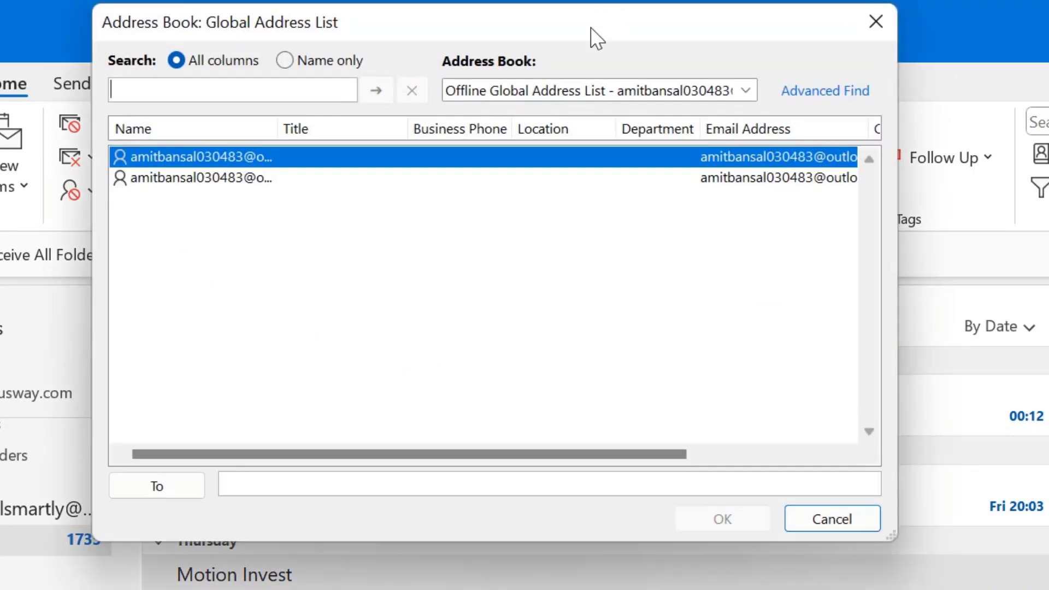
click(726, 96)
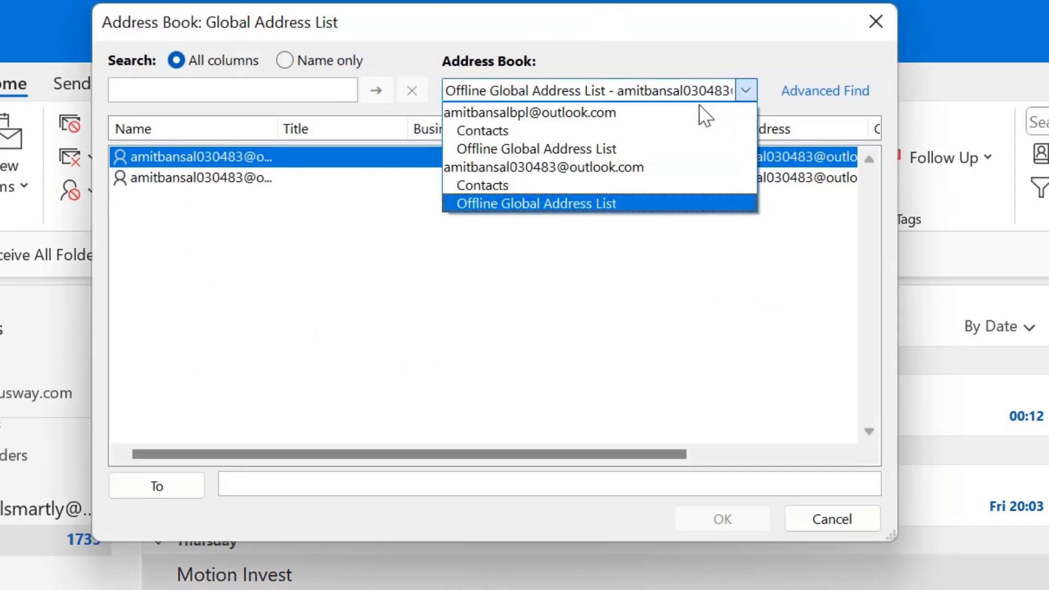
click(574, 132)
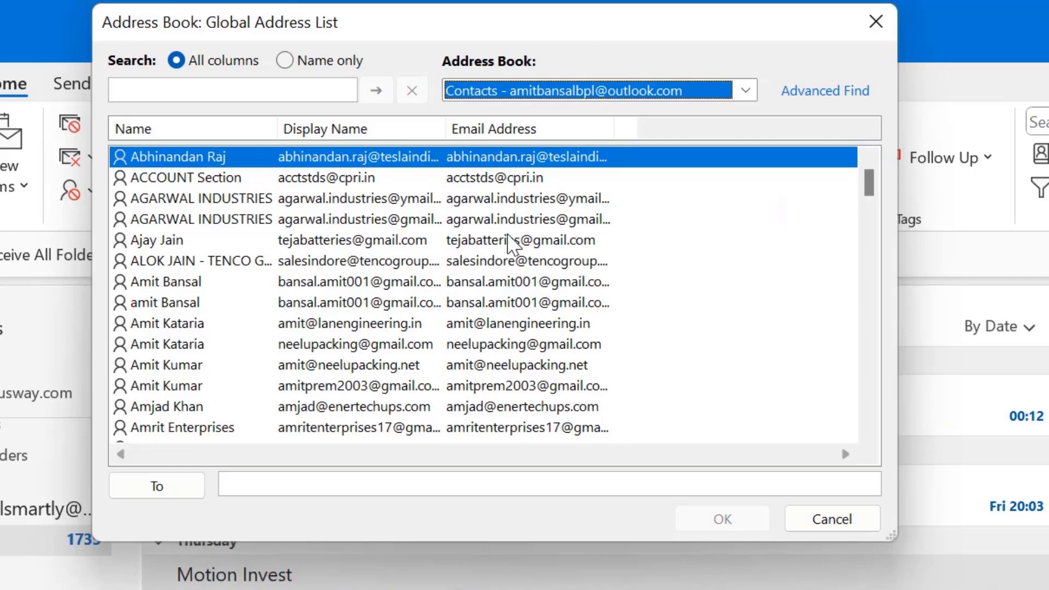
click(884, 36)
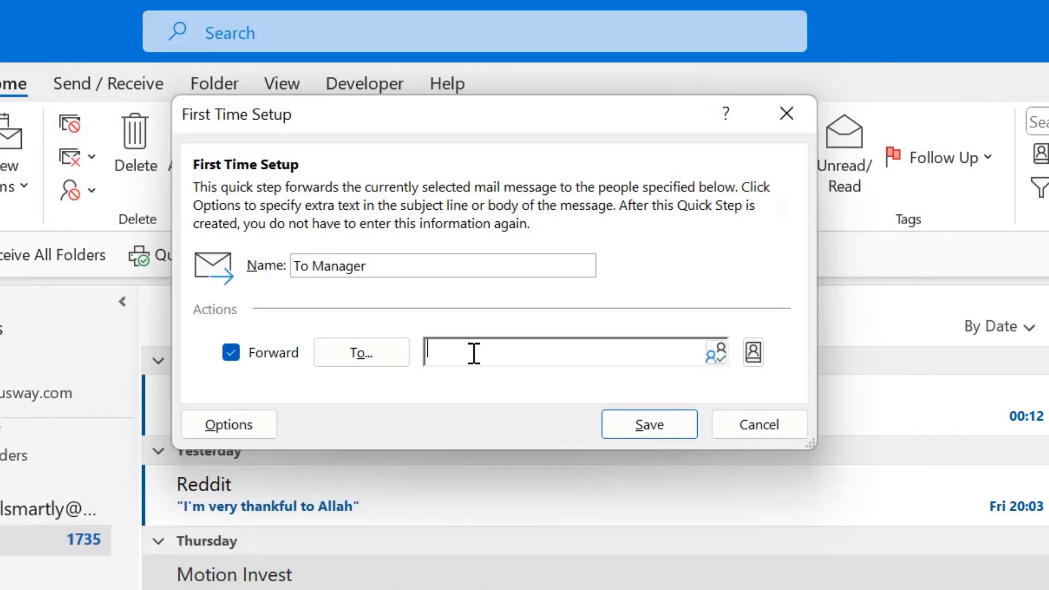
- Reopen the address book and add the manager's contact as the forward recipient
click(753, 353)
click(645, 102)
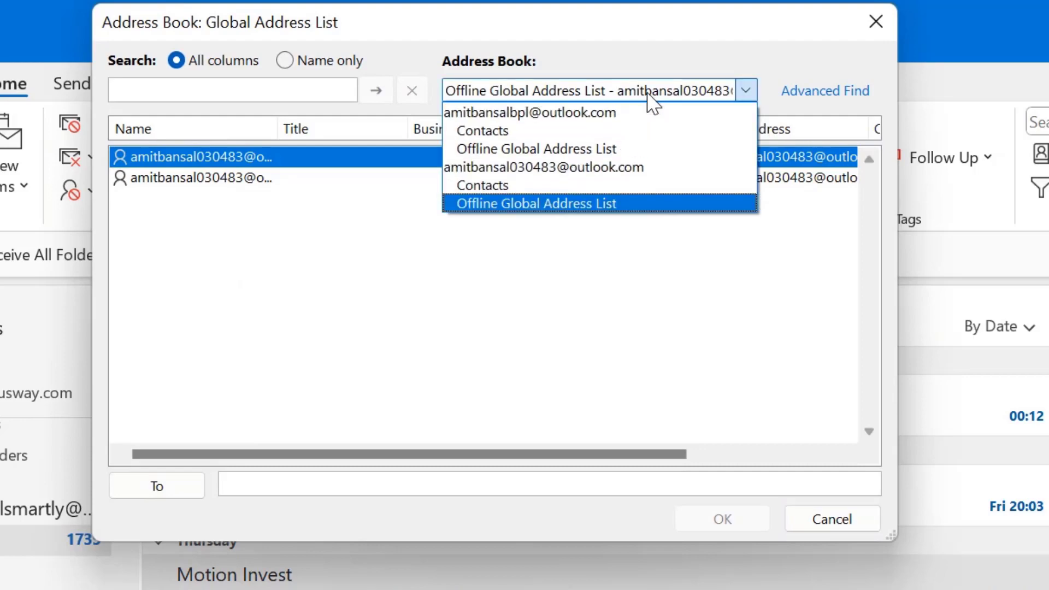
click(556, 184)
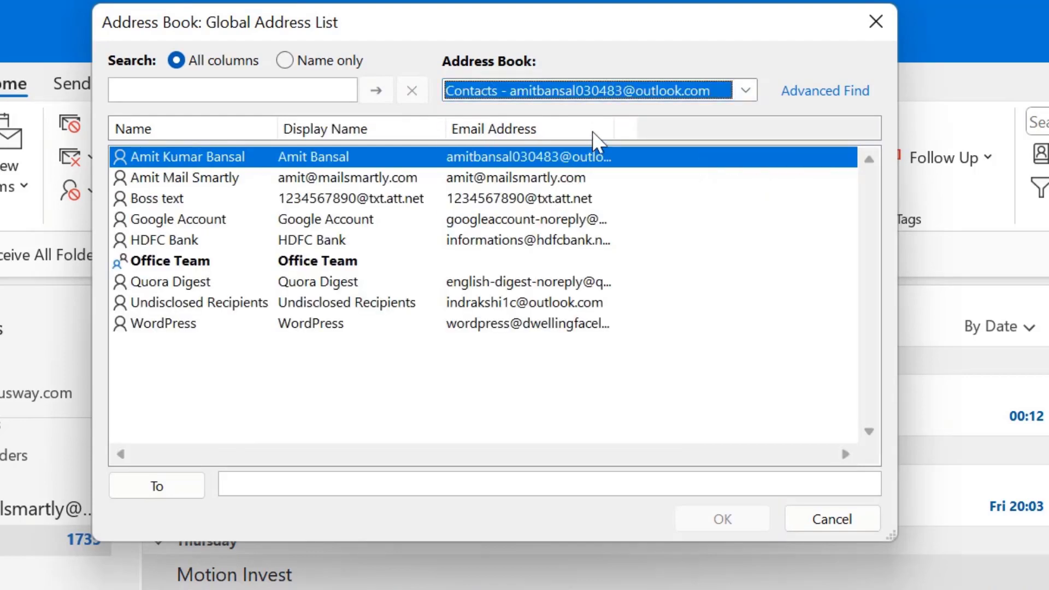
click(603, 97)
click(574, 130)
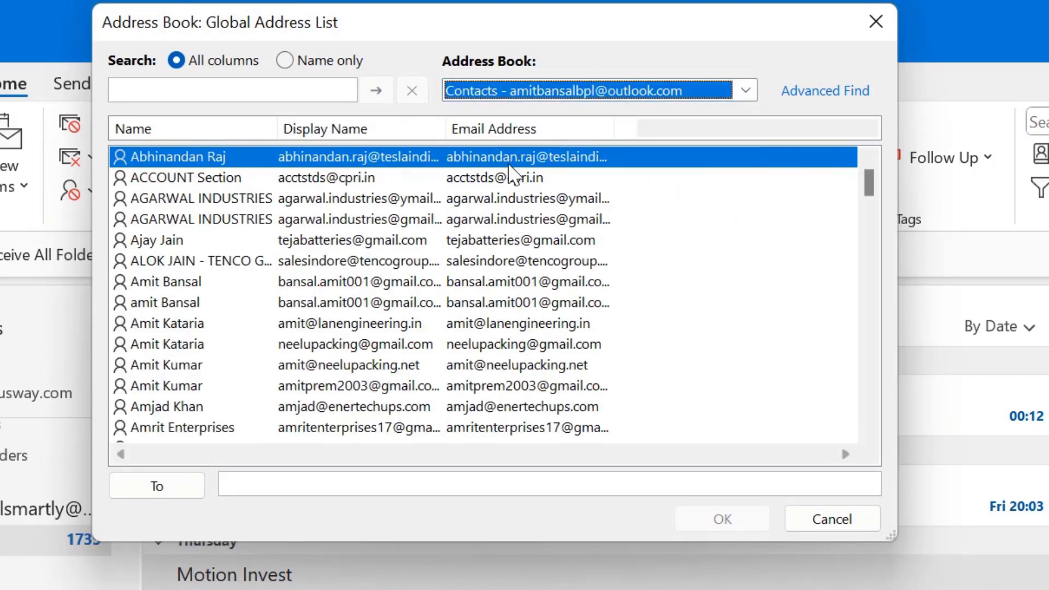
scroll(251, 370, down, 10)
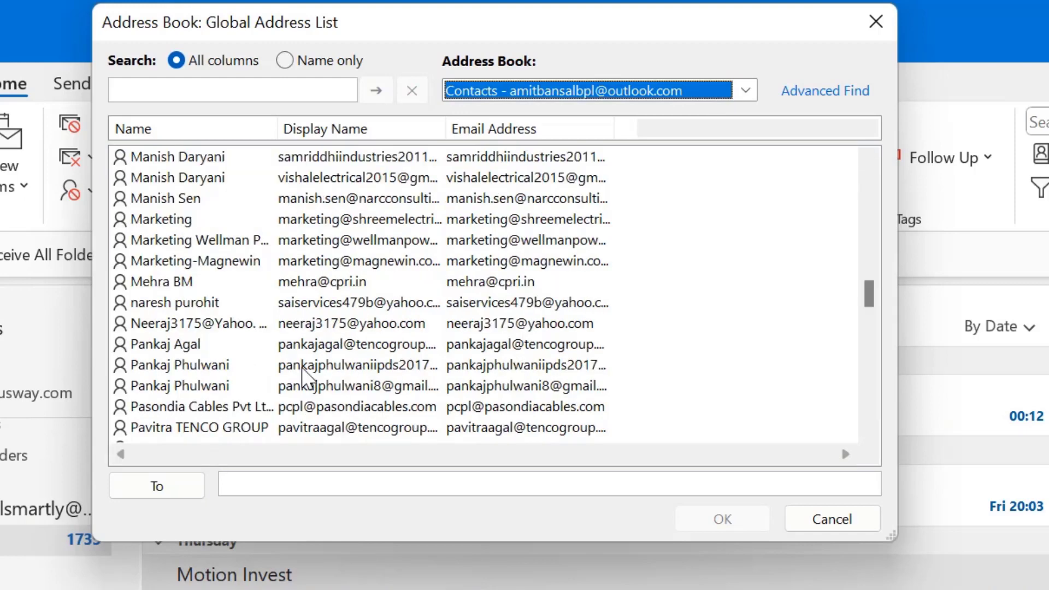
click(304, 369)
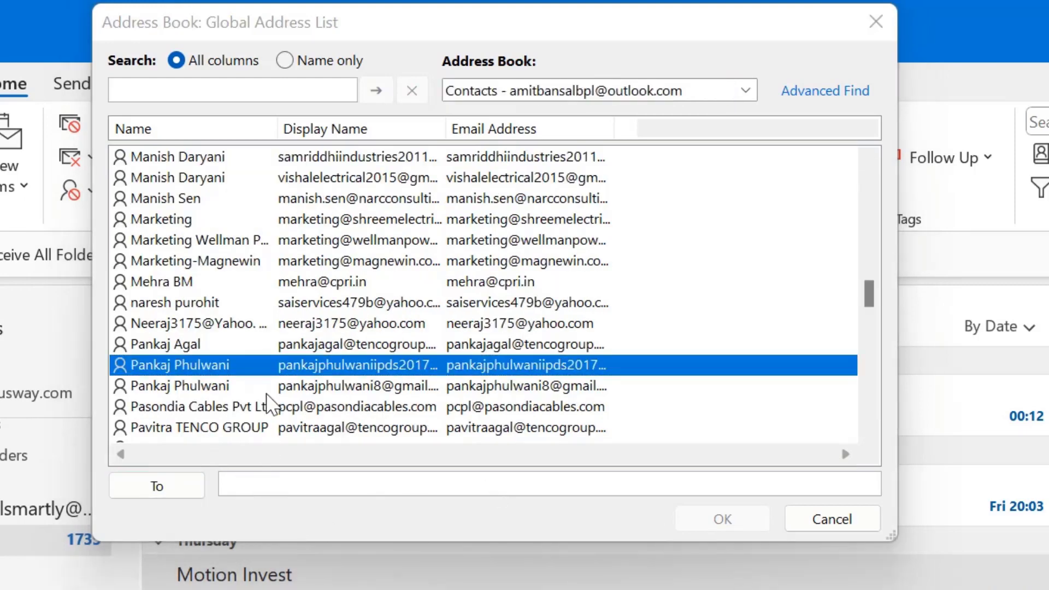
double_click(218, 369)
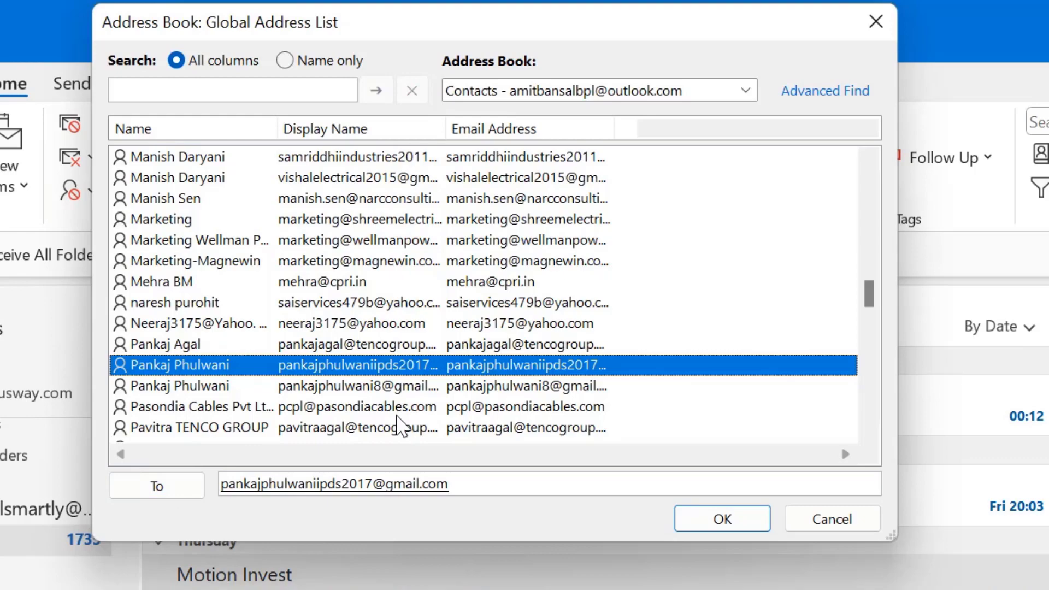
click(731, 525)
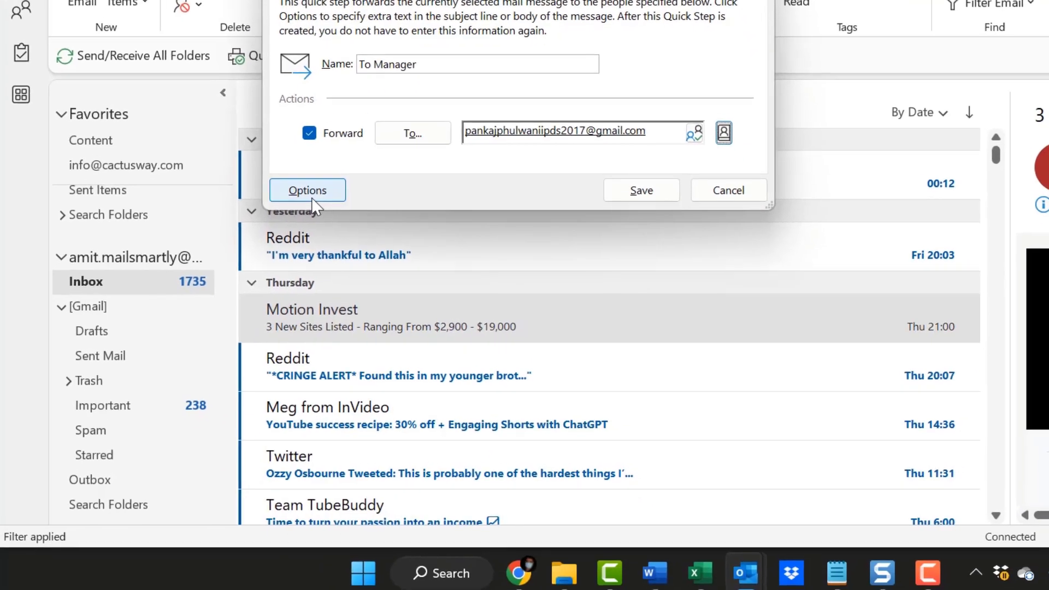
- Show the full To Manager options and add Cc and Bcc fields to the forward
click(314, 192)
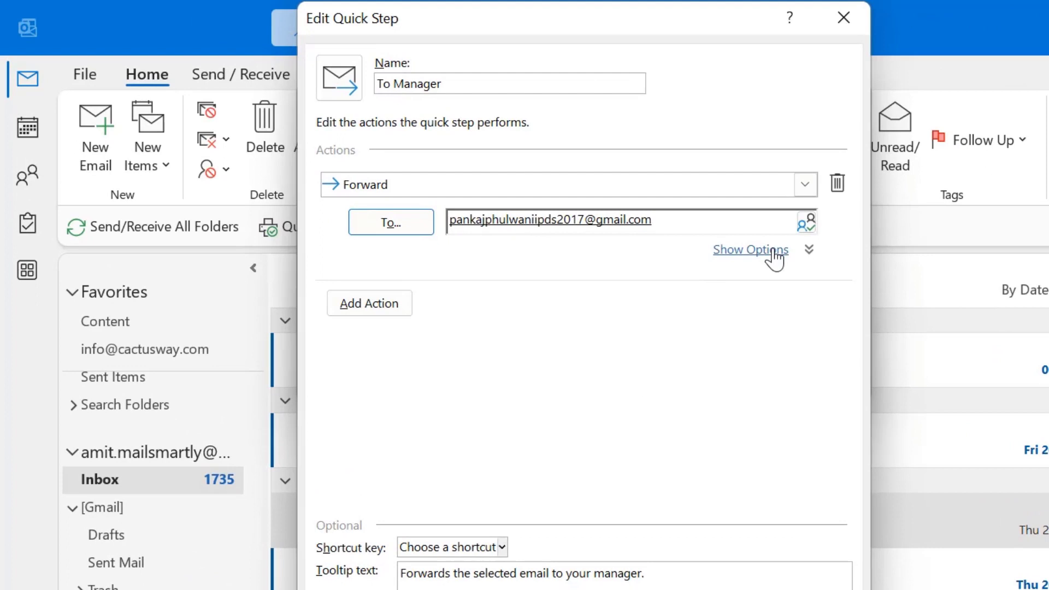
click(775, 256)
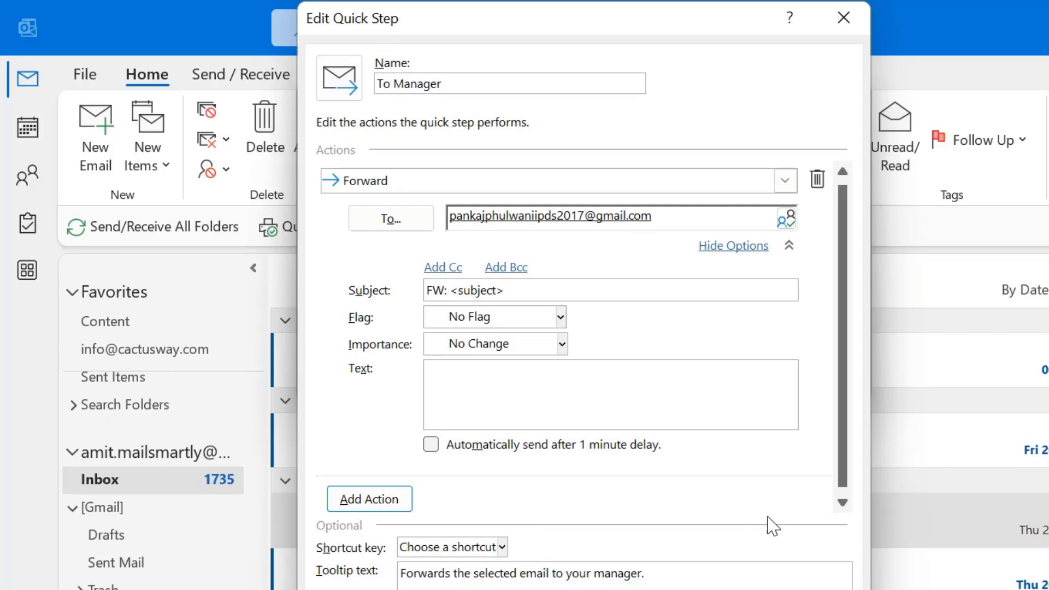
click(441, 268)
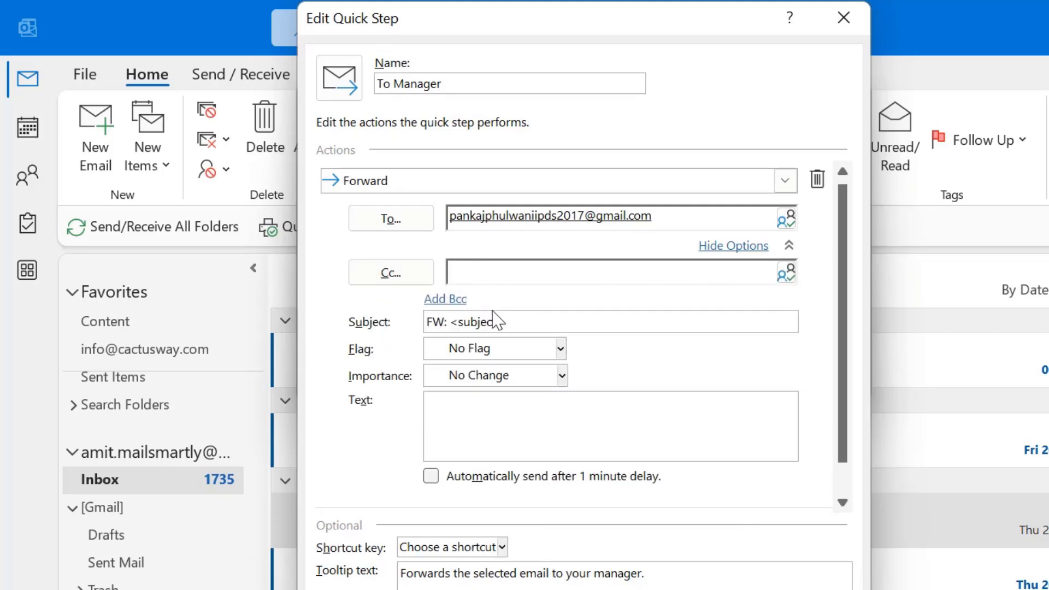
click(453, 299)
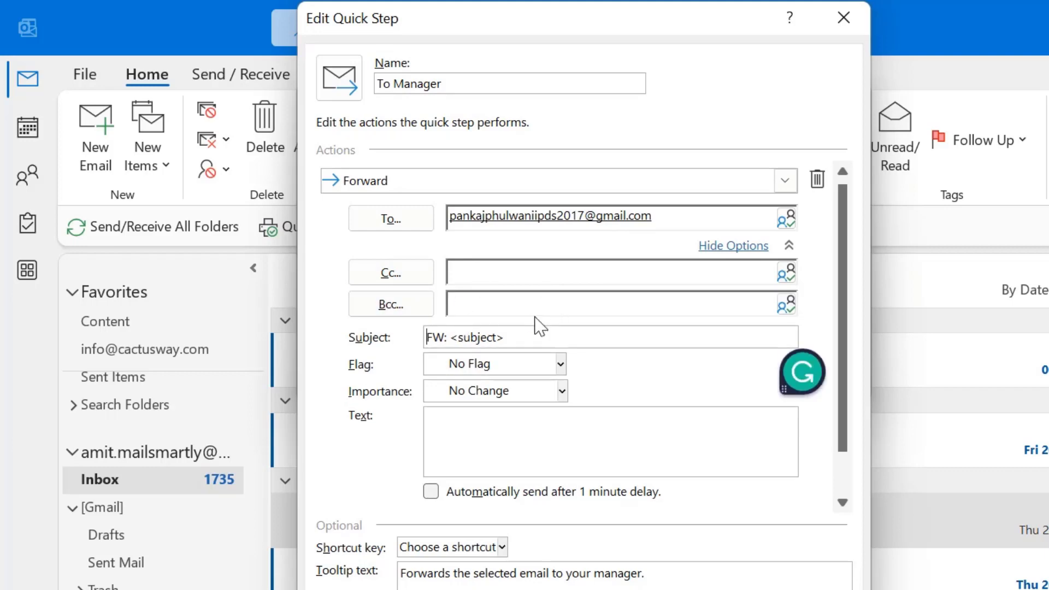
- Review the forward's Subject, Flag, Importance and Text settings
click(540, 337)
click(554, 369)
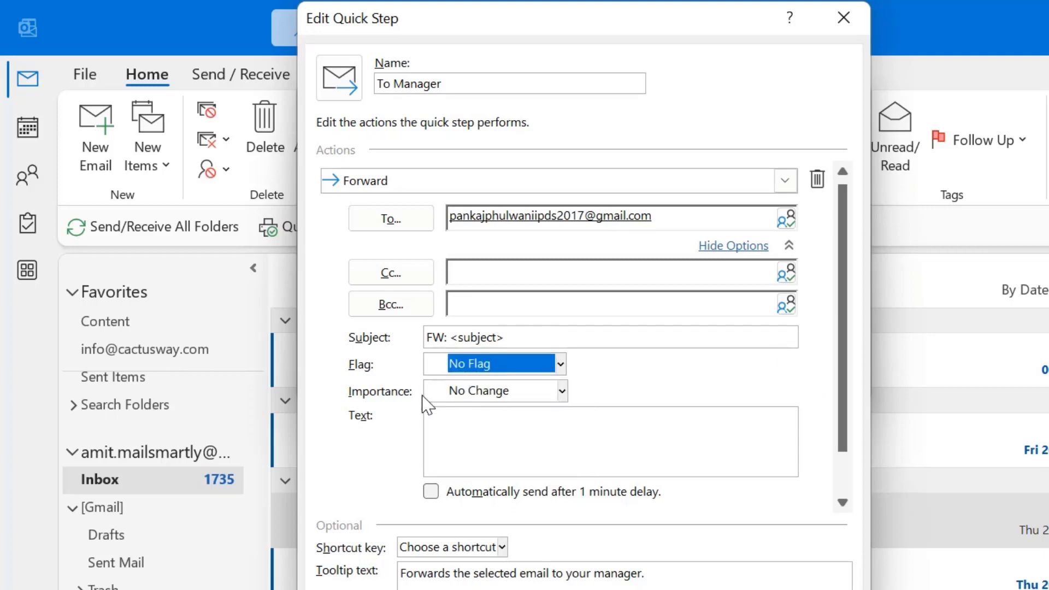
click(554, 397)
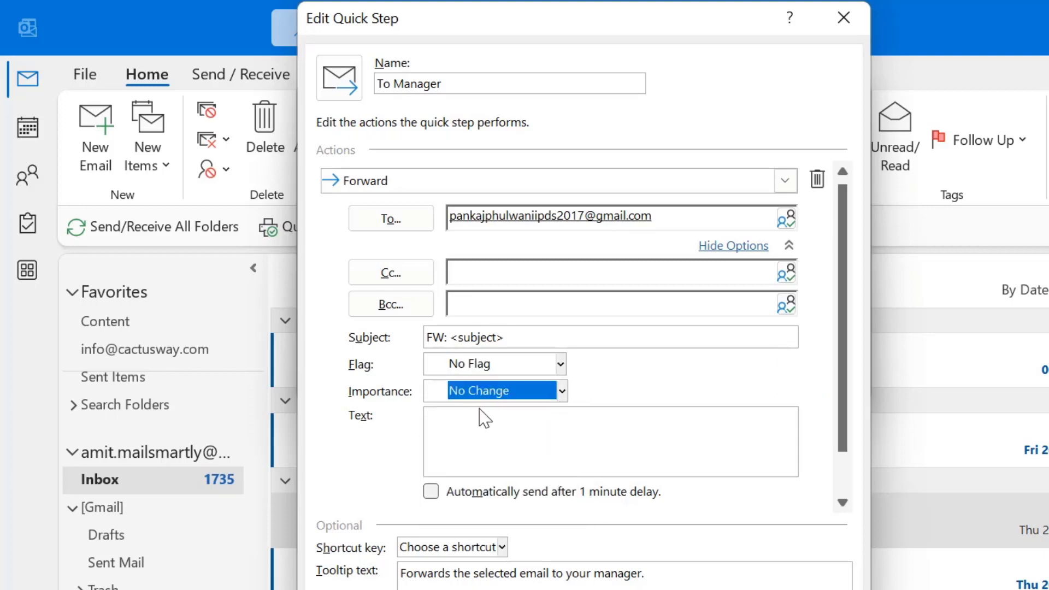
click(530, 430)
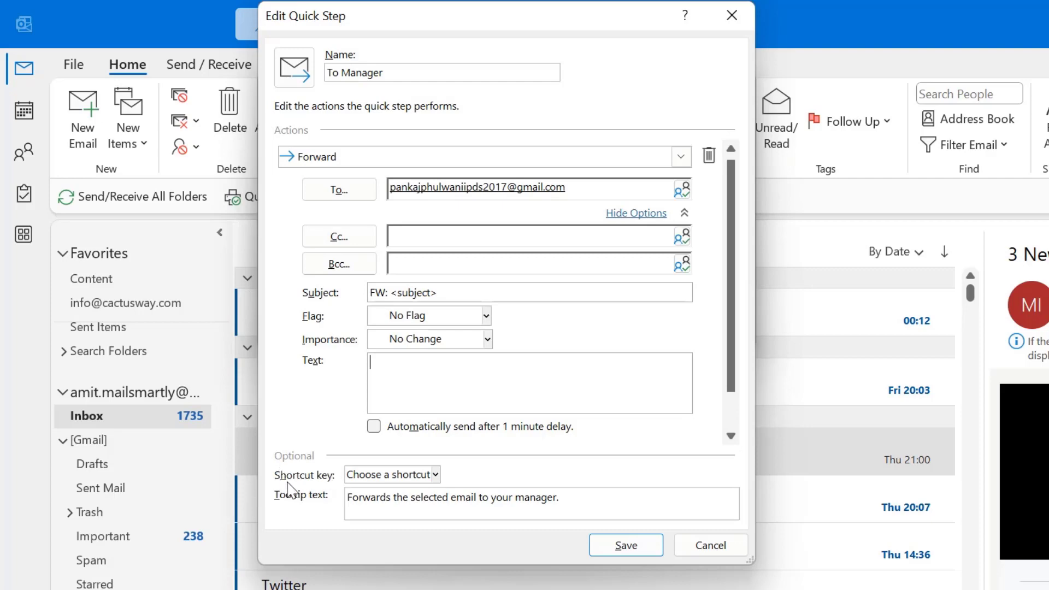
- Assign CTRL+SHIFT+5 as the To Manager shortcut key and save the Quick Step
click(436, 476)
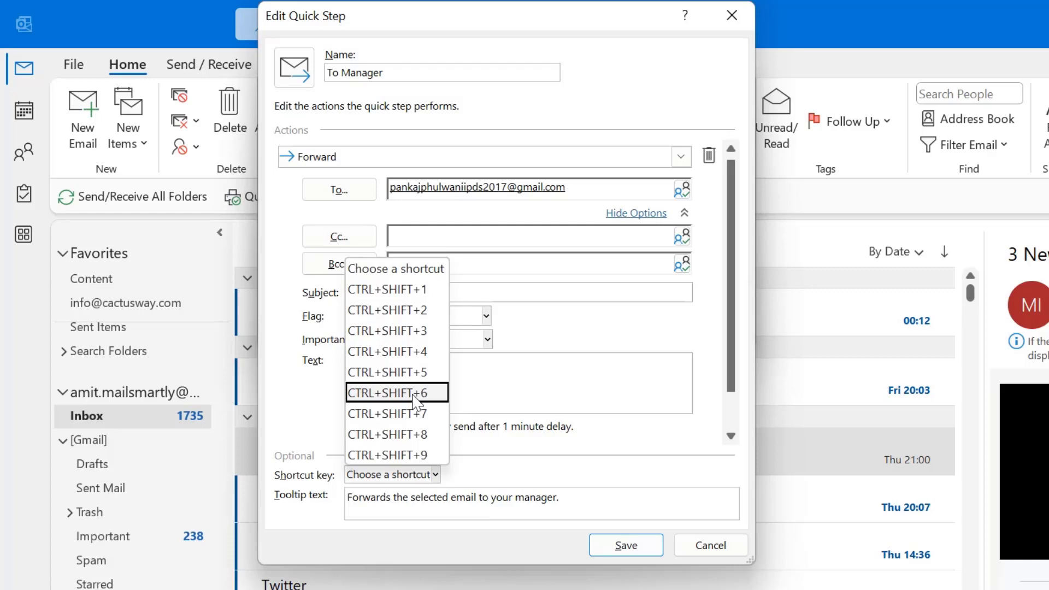
click(415, 376)
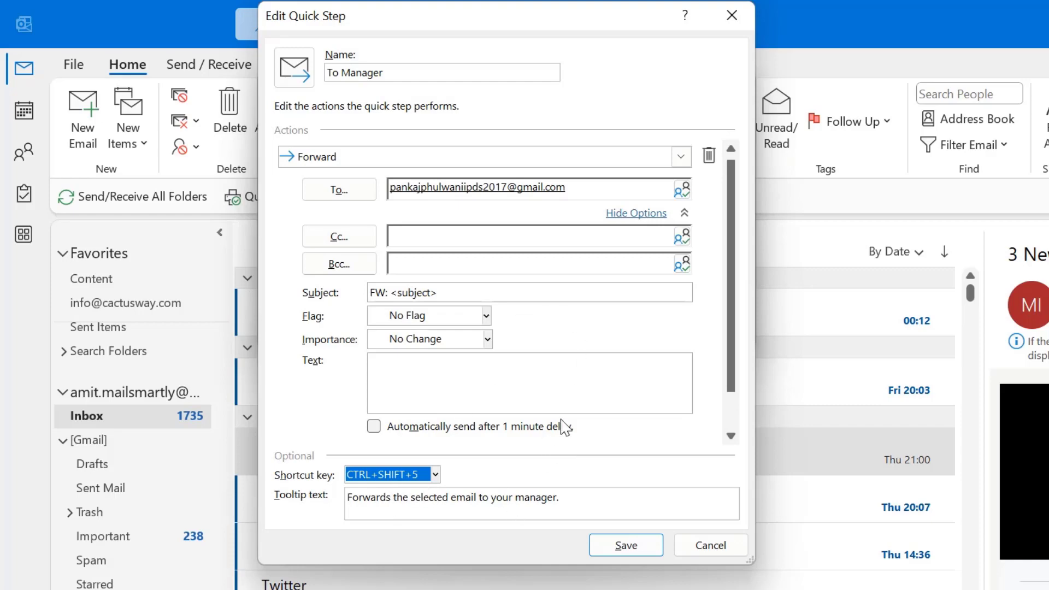
click(633, 549)
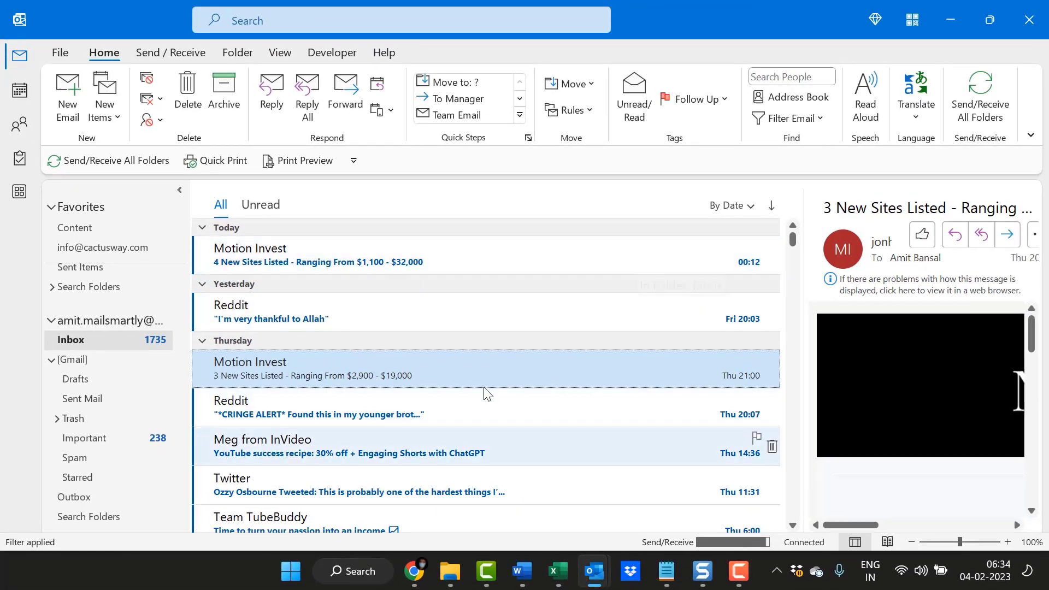
mouse_move(335, 369)
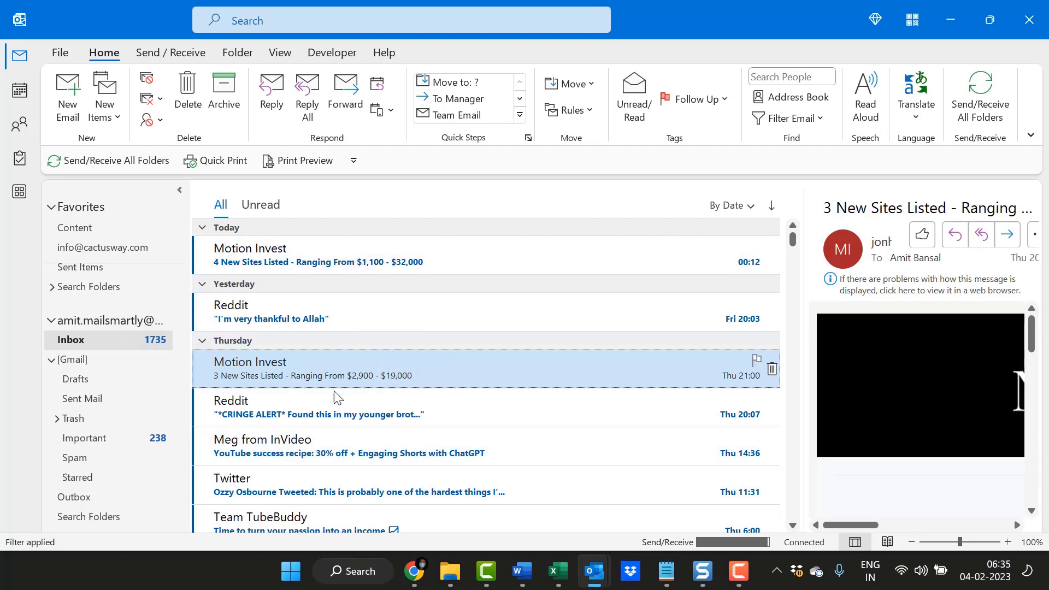
- Select the Reddit 'CRINGE ALERT' email and run To Manager on it
click(319, 420)
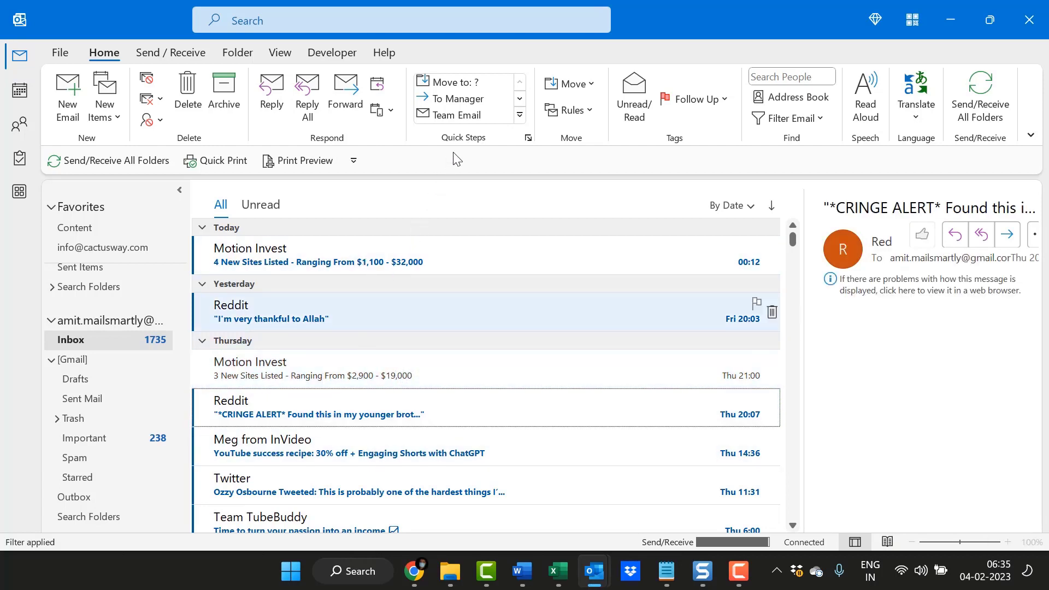
click(462, 100)
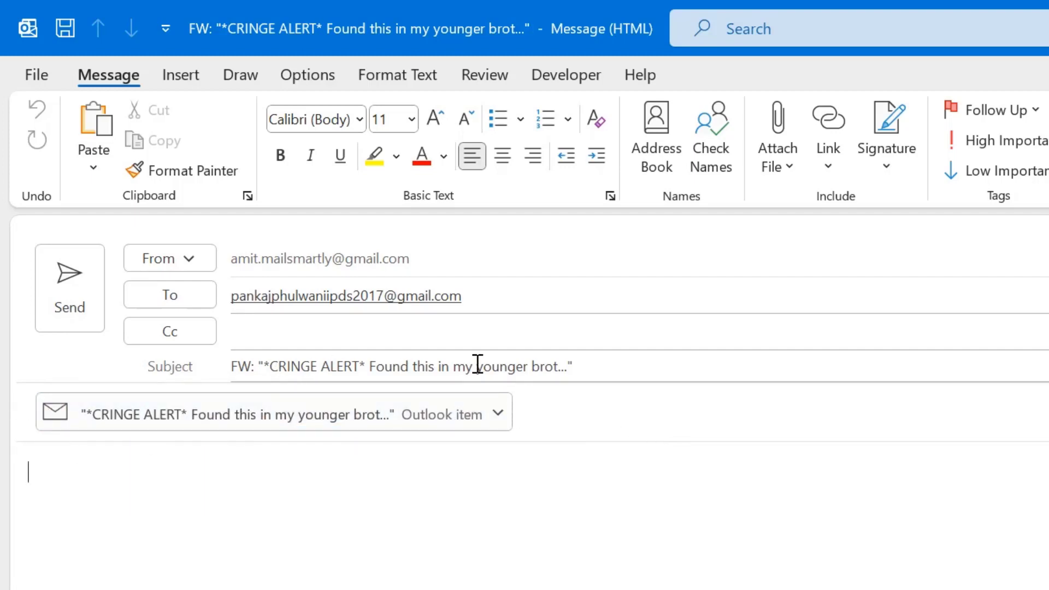
- Place the cursor in the forward's Subject line, then in its message body
click(696, 361)
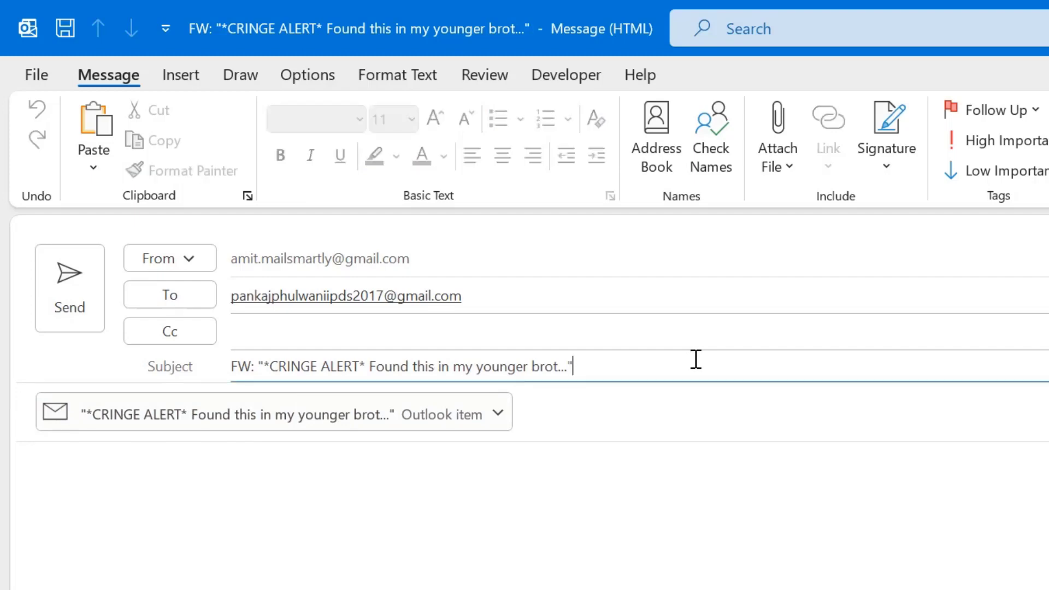
click(319, 566)
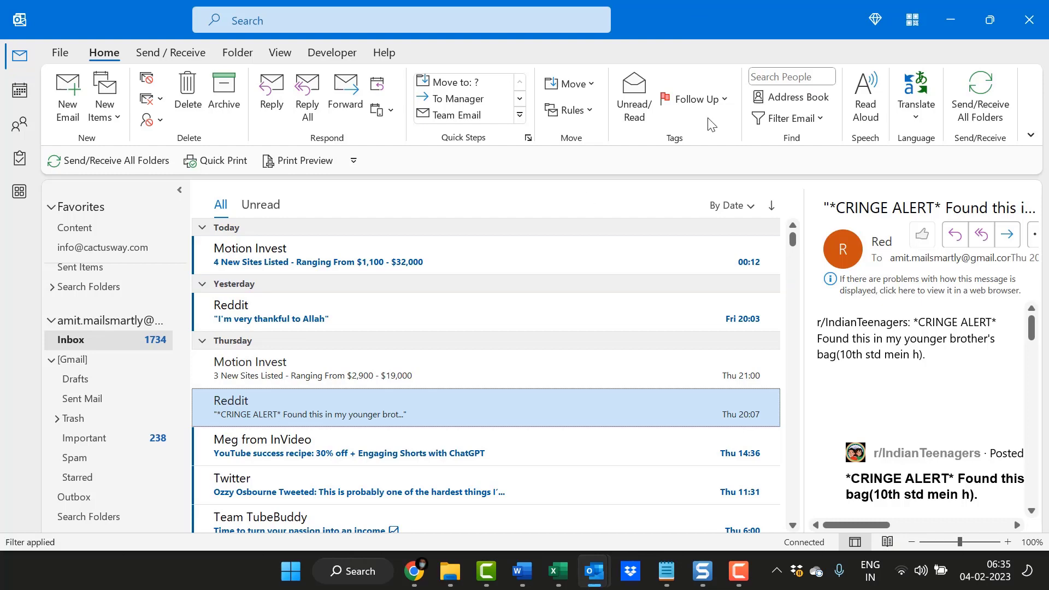
key(ctrl+shift+5)
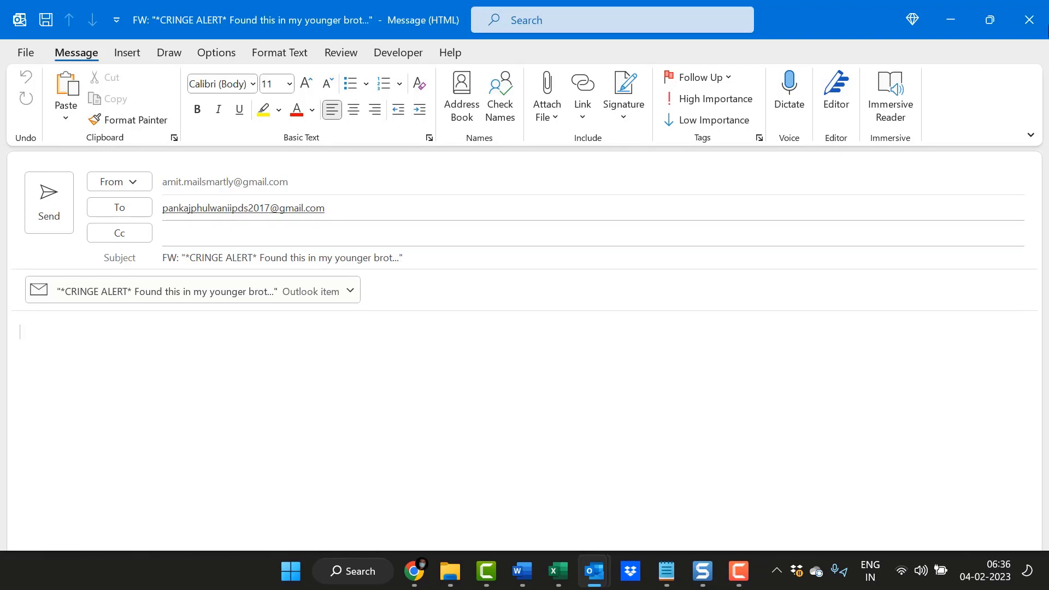
click(1029, 20)
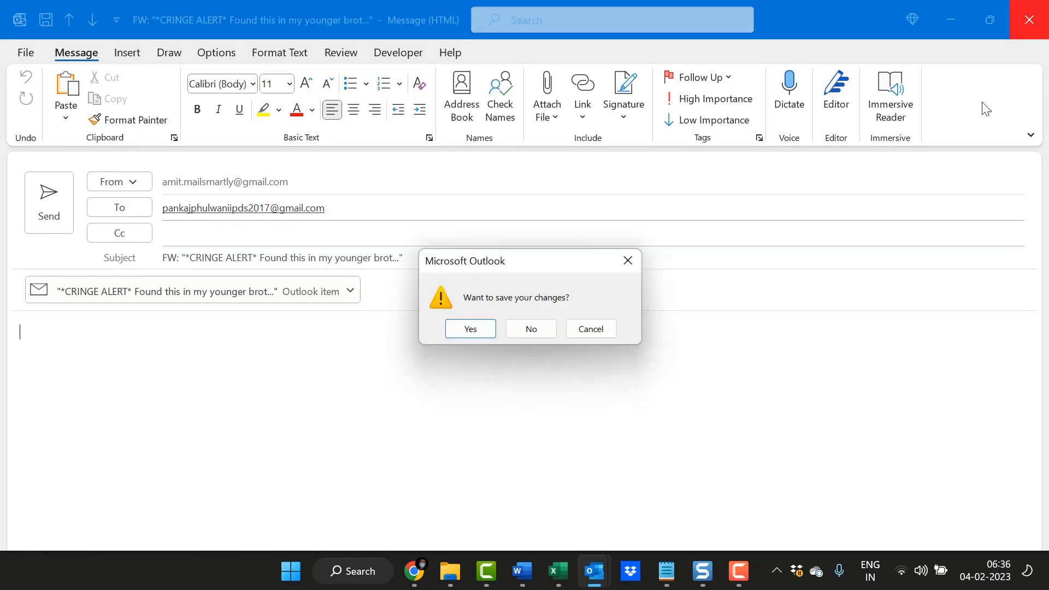
click(550, 326)
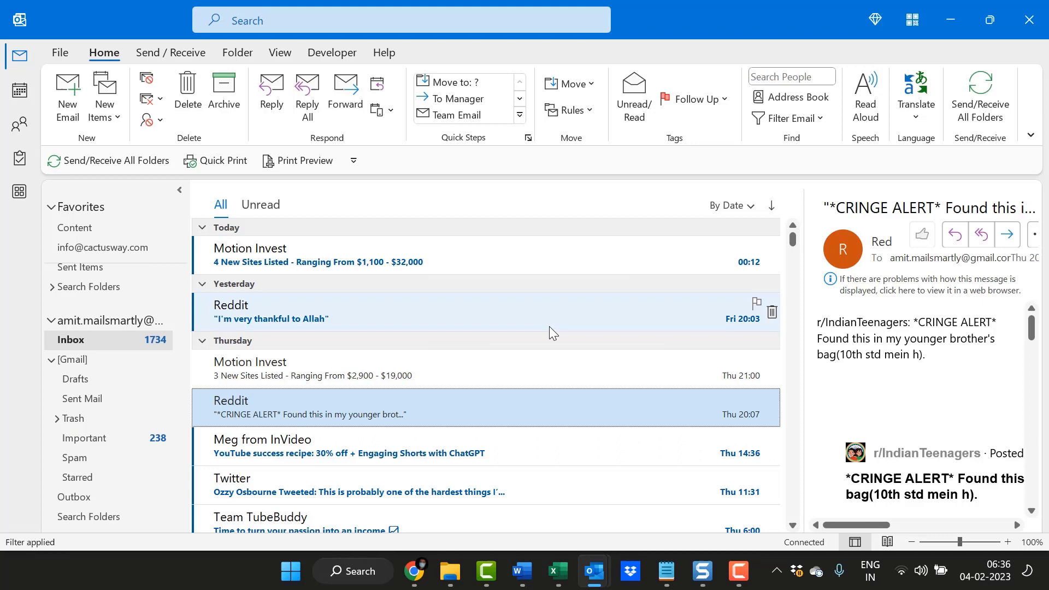